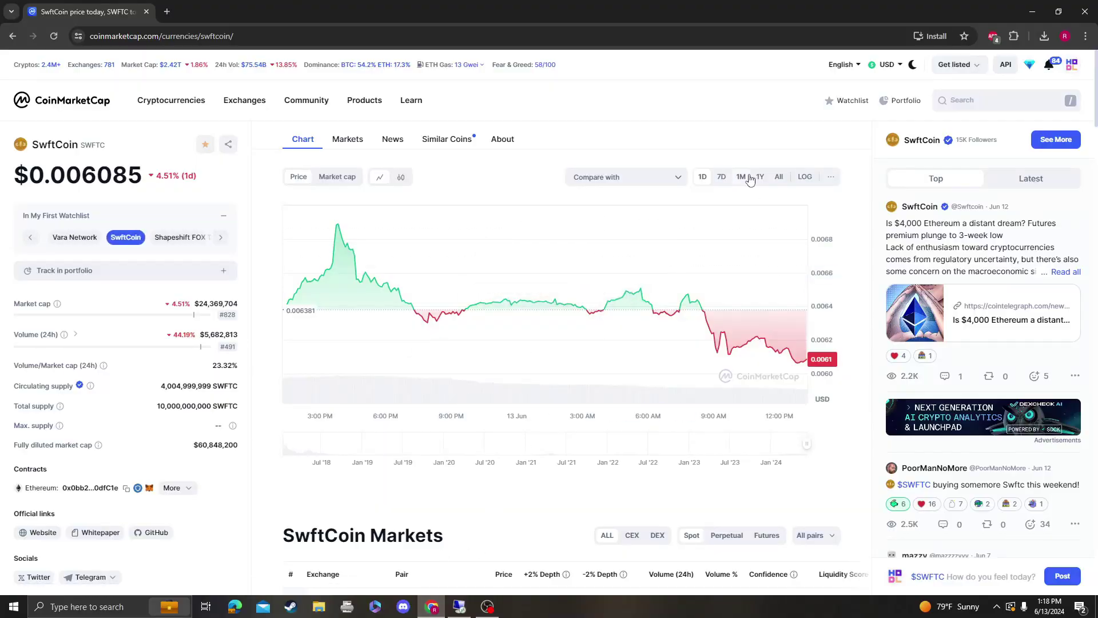
- View SwftCoin's price history over one month and all time, ending with the all-time chart on a logarithmic scale
click(743, 179)
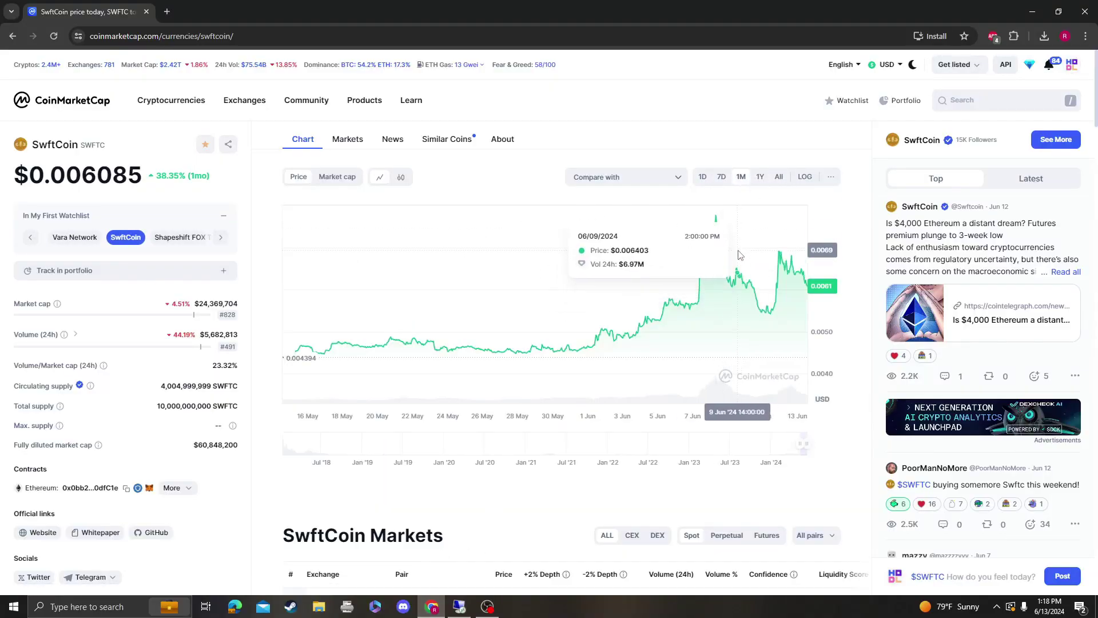
click(781, 178)
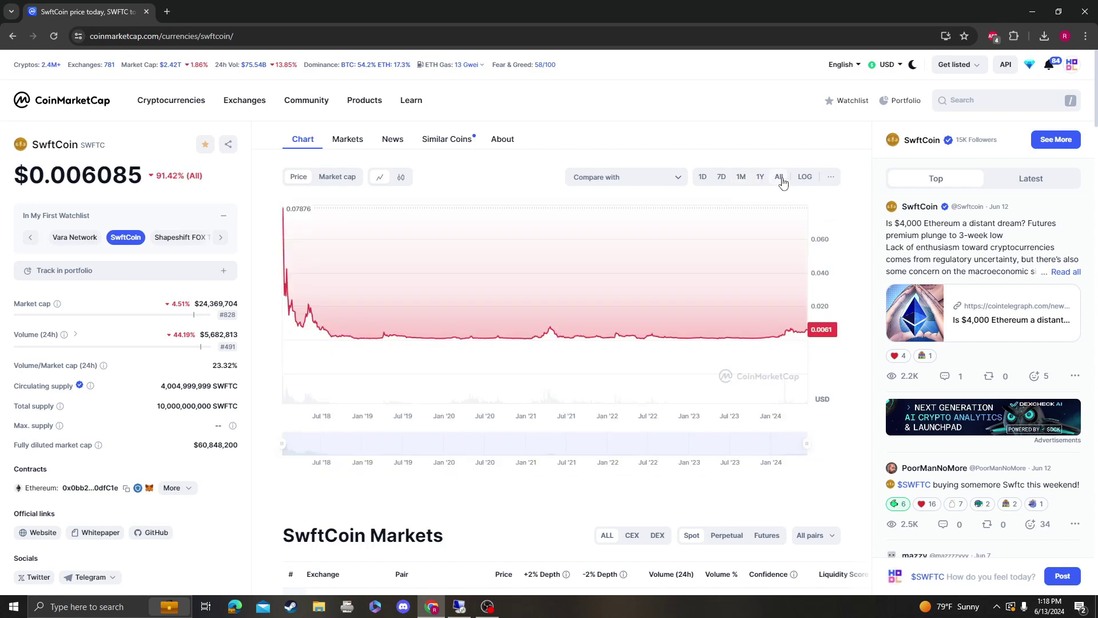
click(742, 177)
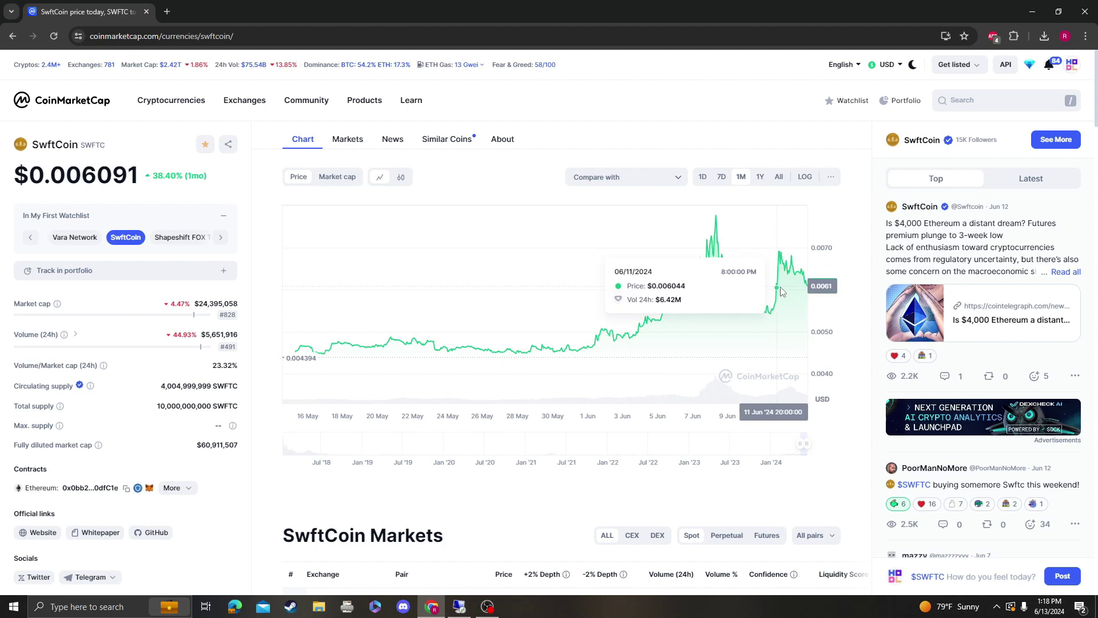
click(778, 178)
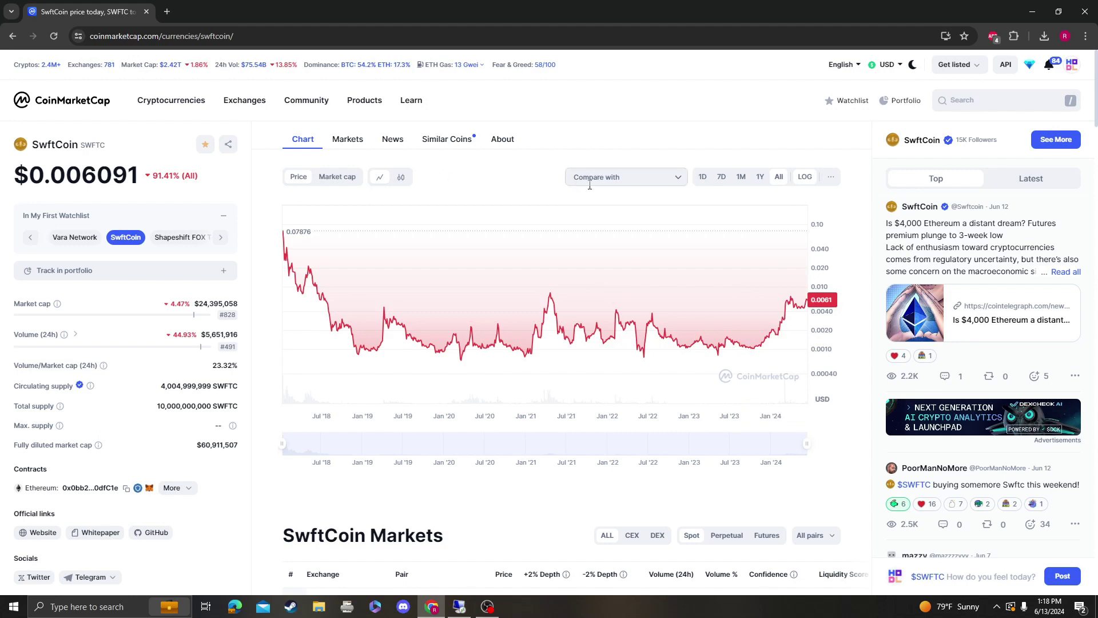
- Open the Dogelon Mars coin page from the recent searches
click(995, 106)
click(800, 359)
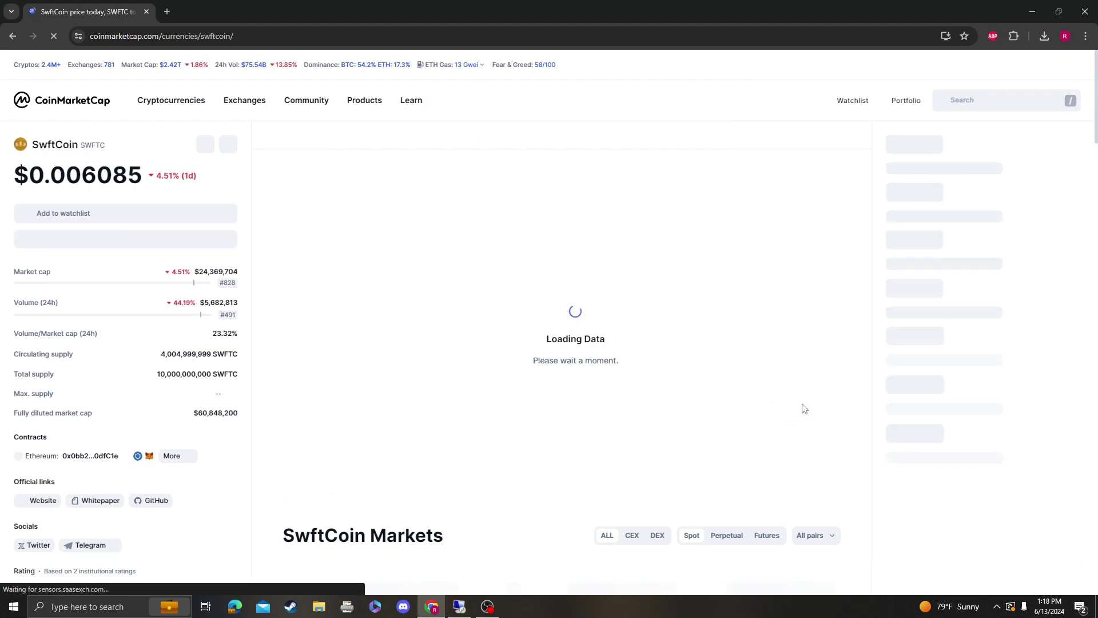
click(1006, 108)
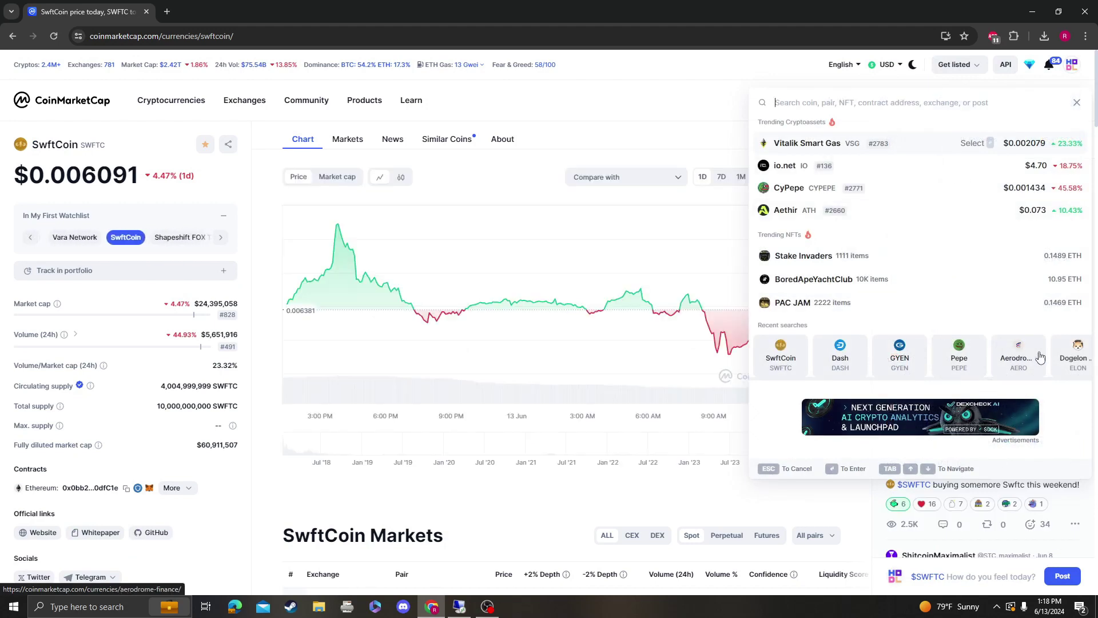
click(1077, 356)
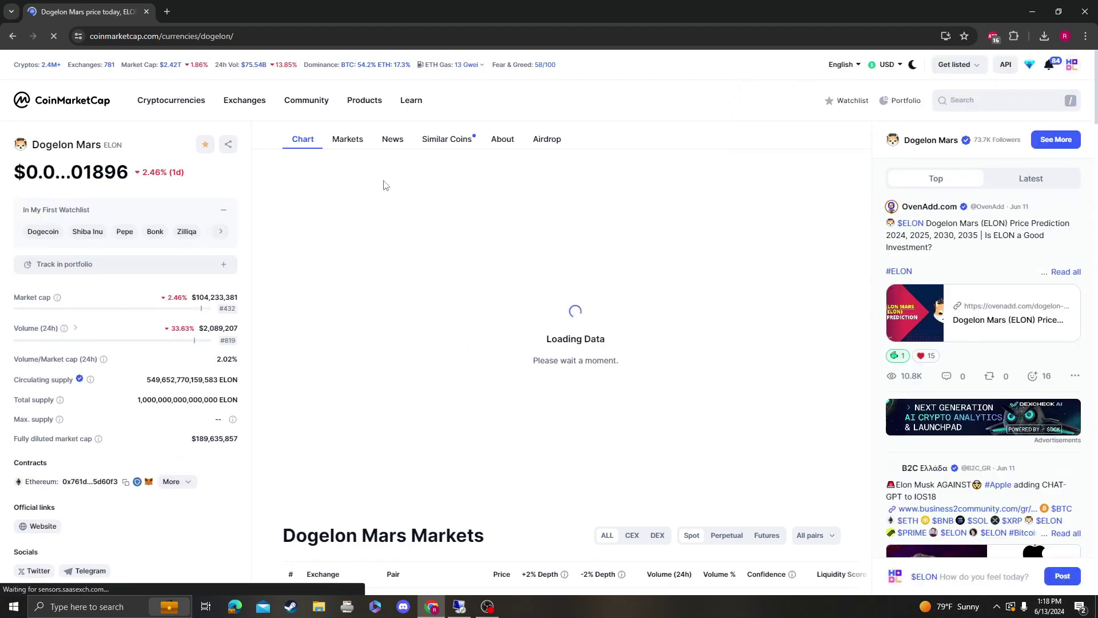
- Open the TradingView technical analysis chart and load the Coinbase SwftCoin / United States Dollar symbol by searching for SWFTCOIN
click(507, 182)
click(77, 129)
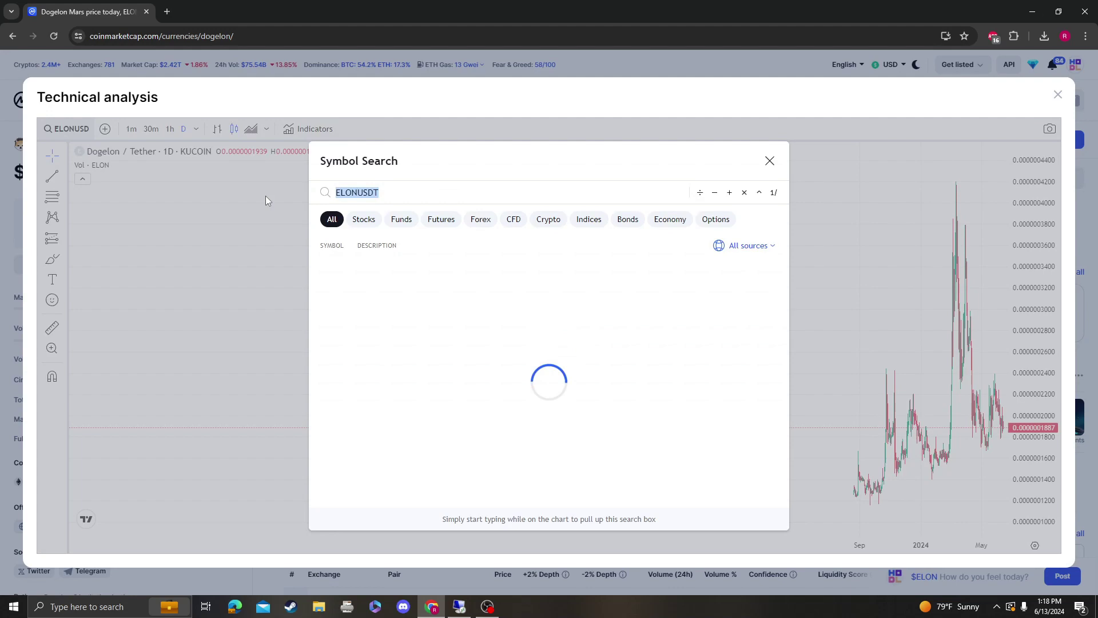
text(SWFTCOIN)
click(675, 268)
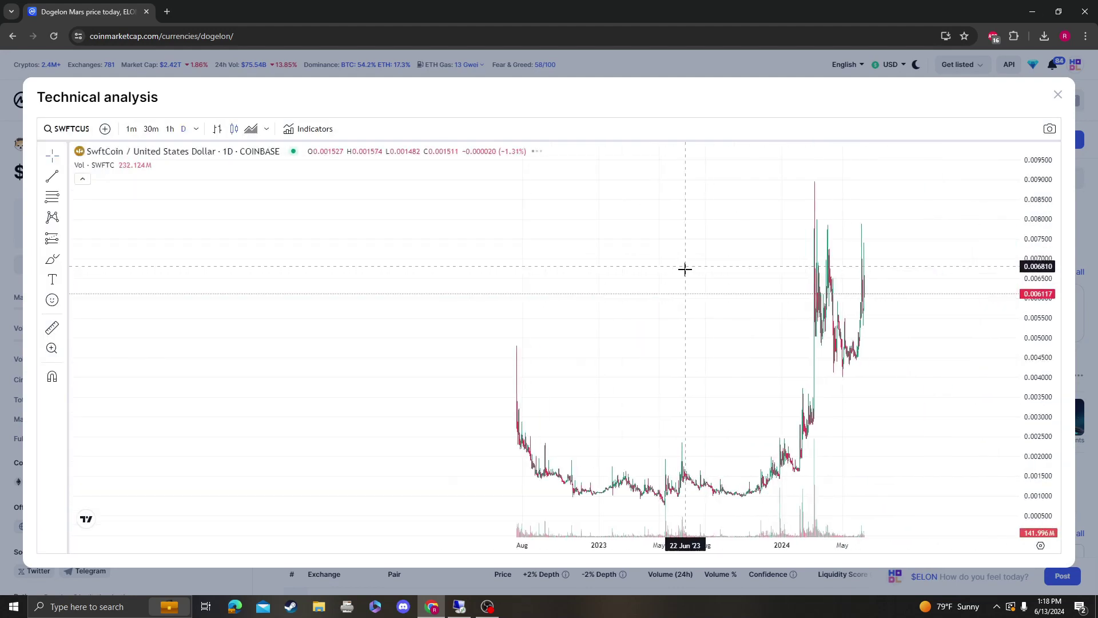
- Examine SwftCoin's full daily price history, from its 2022 listing to the most recent candles
scroll(685, 269, up, 8)
drag(375, 336, 562, 330)
drag(1008, 327, 968, 325)
drag(1048, 228, 1042, 355)
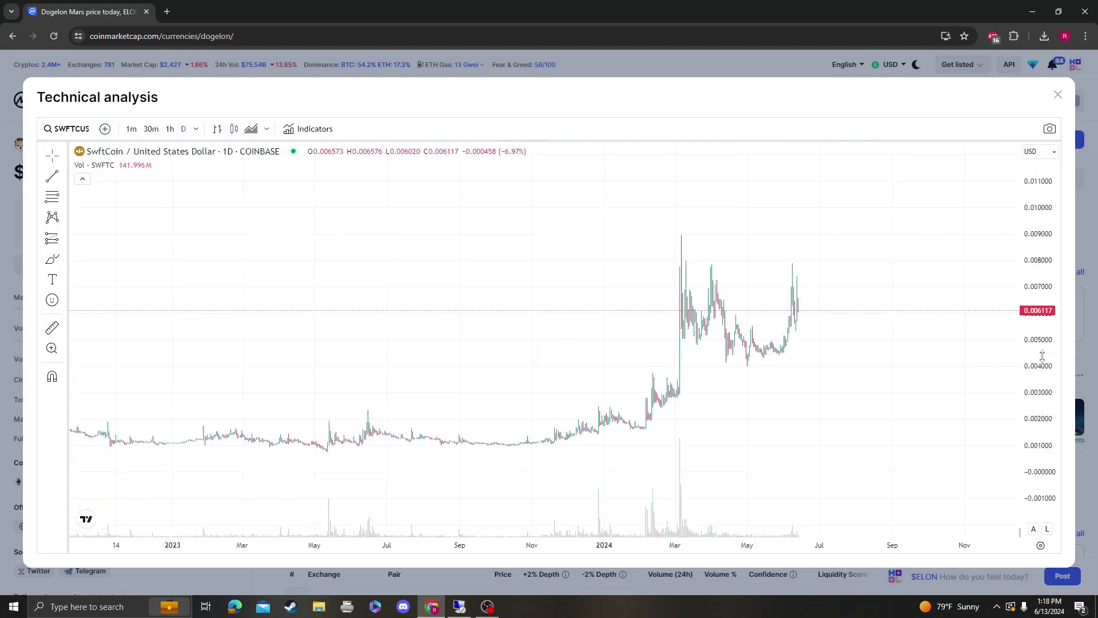
drag(852, 302, 885, 297)
scroll(876, 274, down, 8)
drag(816, 266, 435, 255)
scroll(397, 300, up, 3)
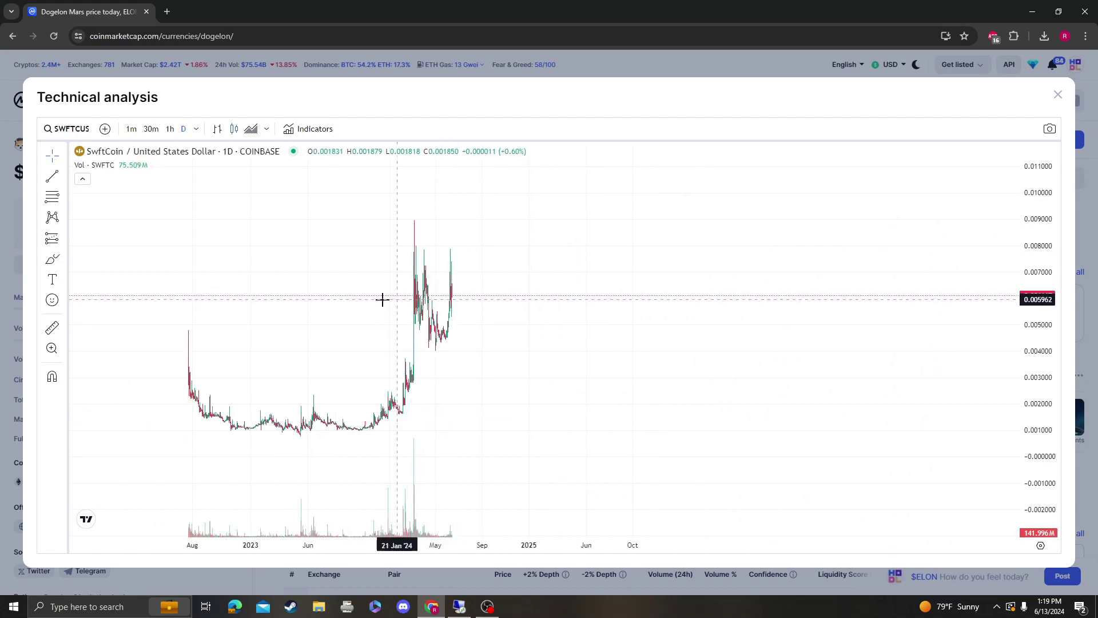
drag(382, 299, 615, 299)
scroll(667, 314, up, 2)
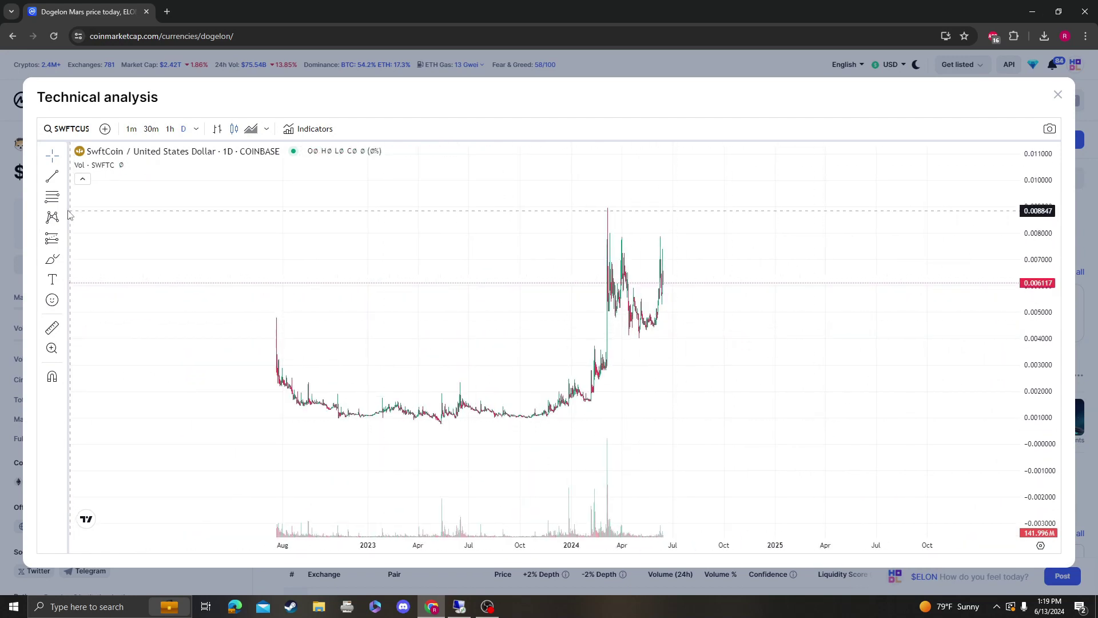
- Draw a Fibonacci retracement from about 0.001603 in August 2023 up to the 2024 peak at about 0.008977
click(52, 197)
click(495, 402)
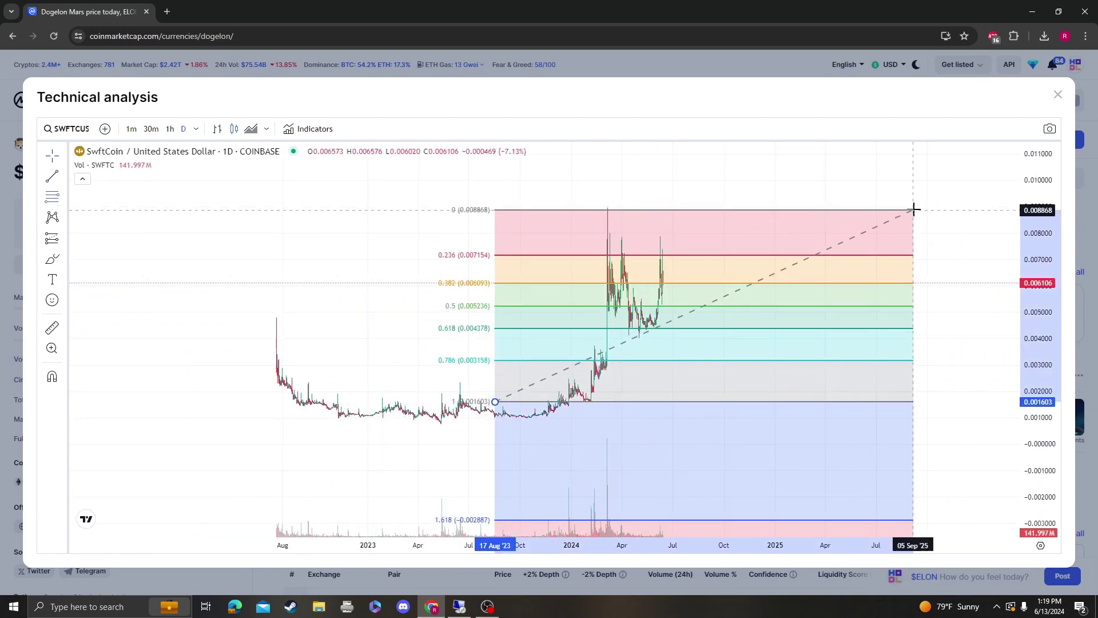
click(914, 208)
scroll(980, 215, up, 3)
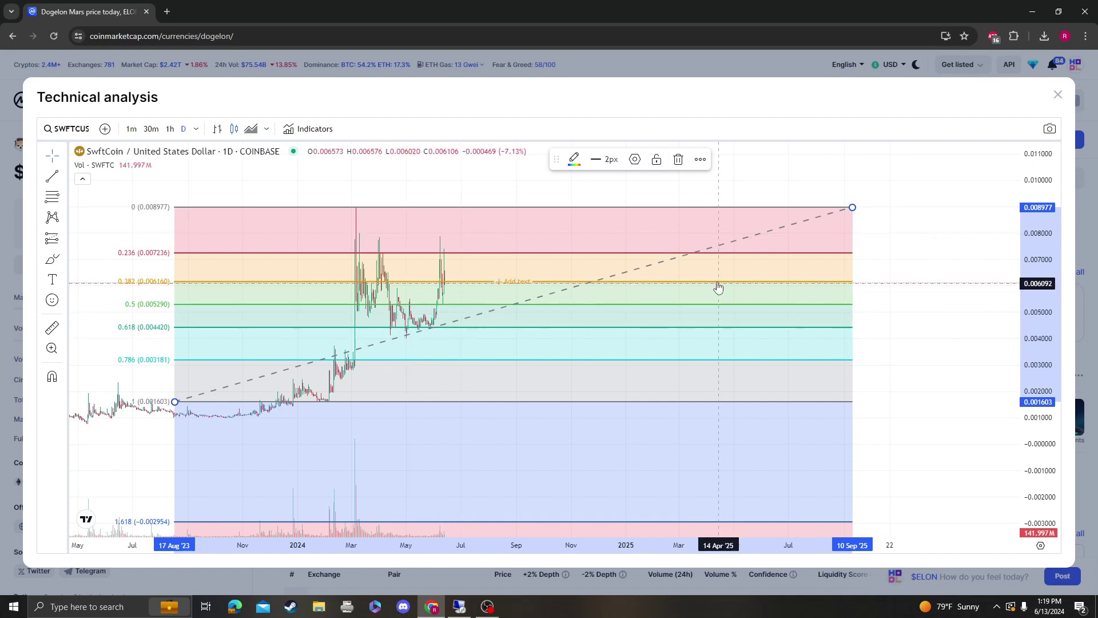
- Replace the Fibonacci retracement with one running from the 2024 peak at about 0.008977 down to the low at about 0.004032
key(Delete)
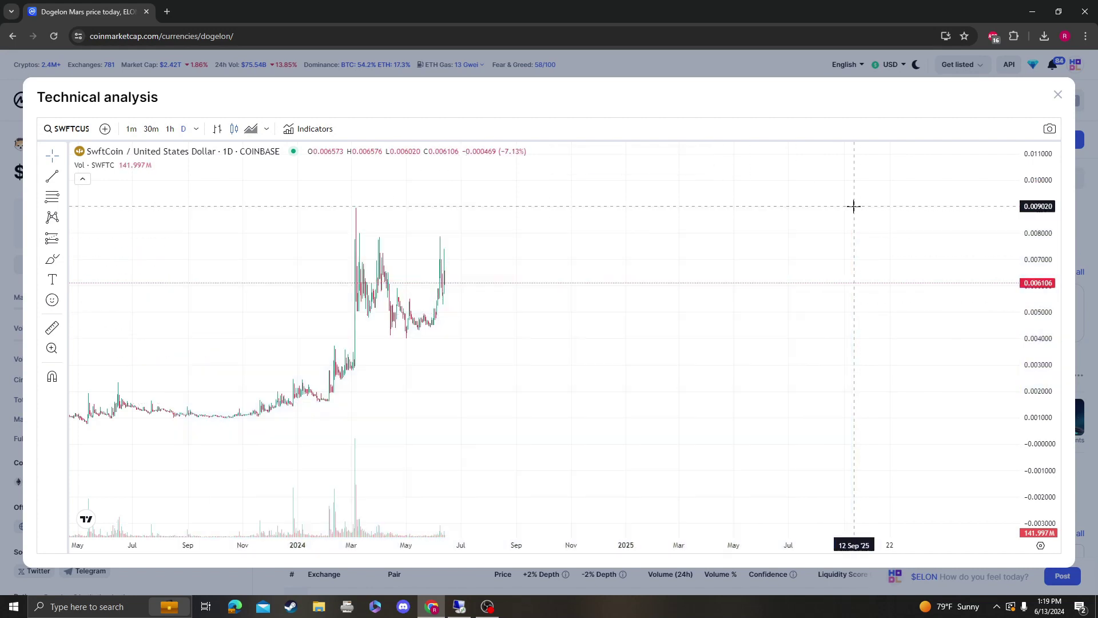
click(250, 207)
click(836, 338)
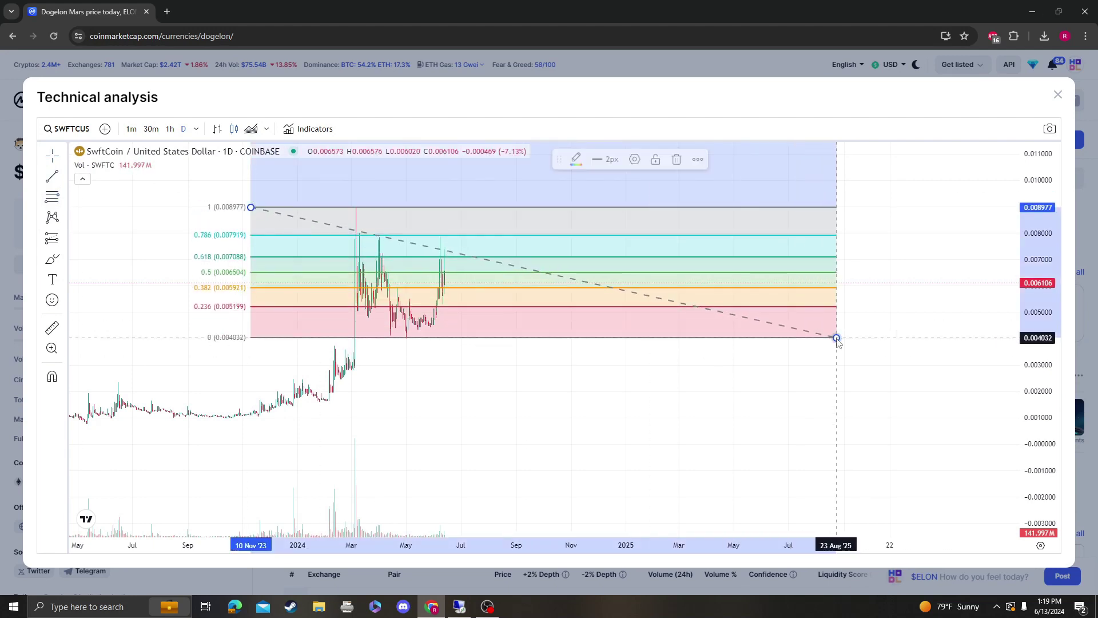
drag(548, 307, 656, 309)
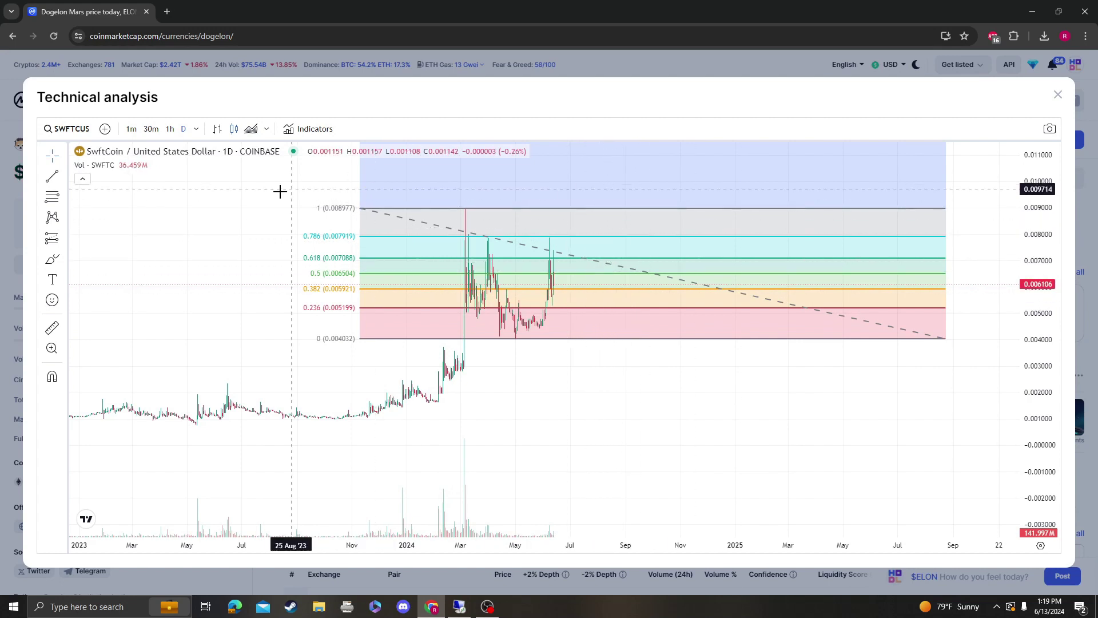
drag(264, 234, 177, 318)
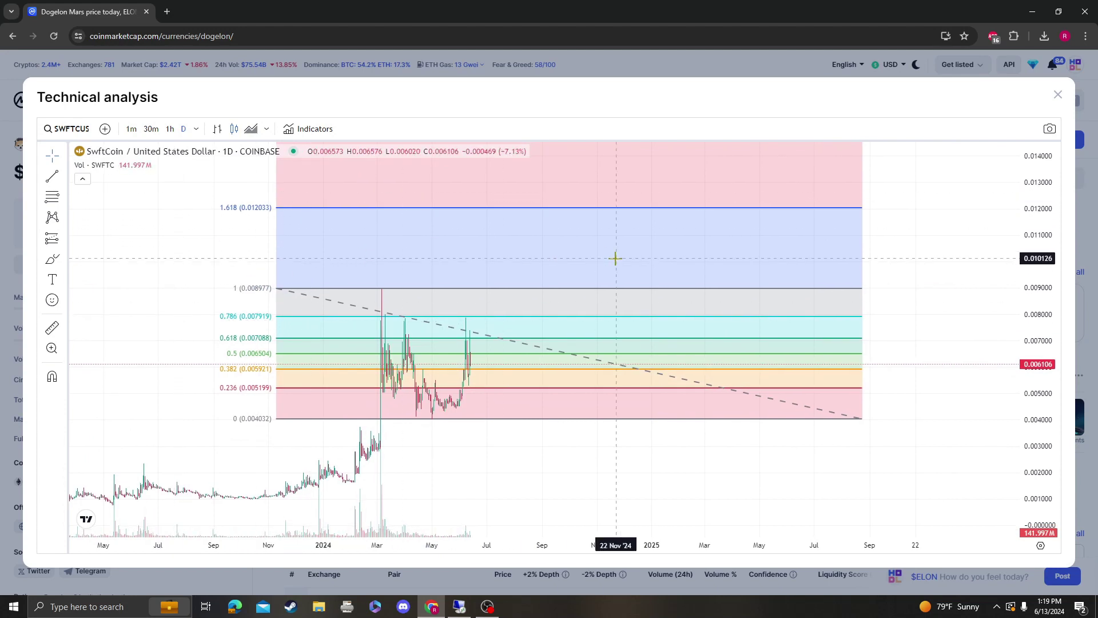
- Replace the retracement with one from the 2022 high at about 0.004813 down to the 2023 low at about 0.000757
click(863, 419)
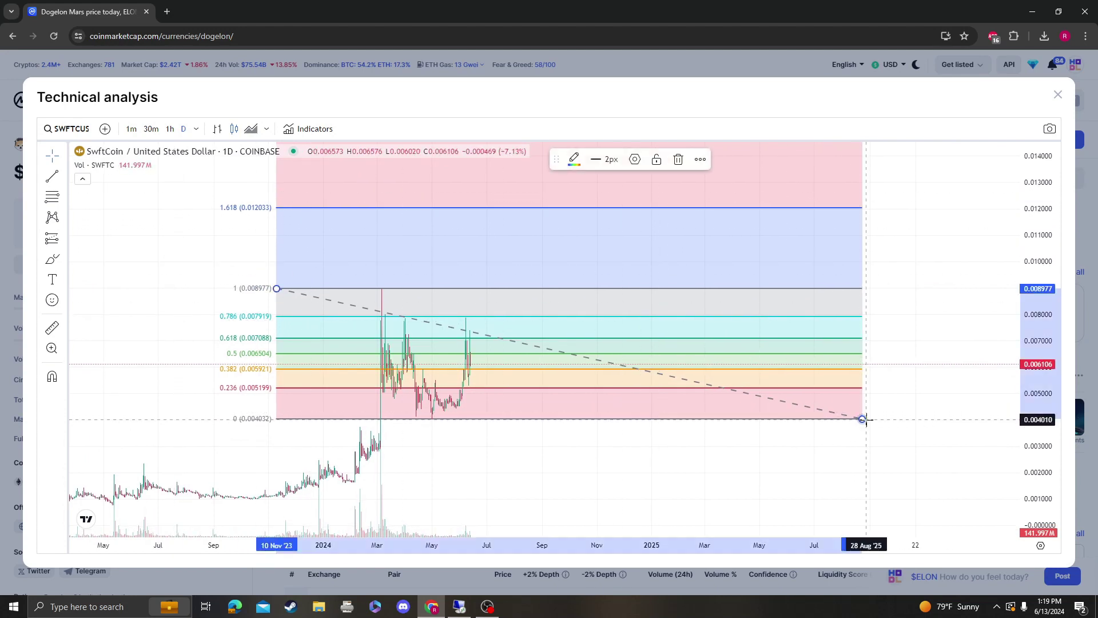
key(Delete)
scroll(764, 389, down, 6)
mouse_move(700, 331)
mouse_down()
mouse_move(598, 290)
mouse_move(573, 295)
mouse_up()
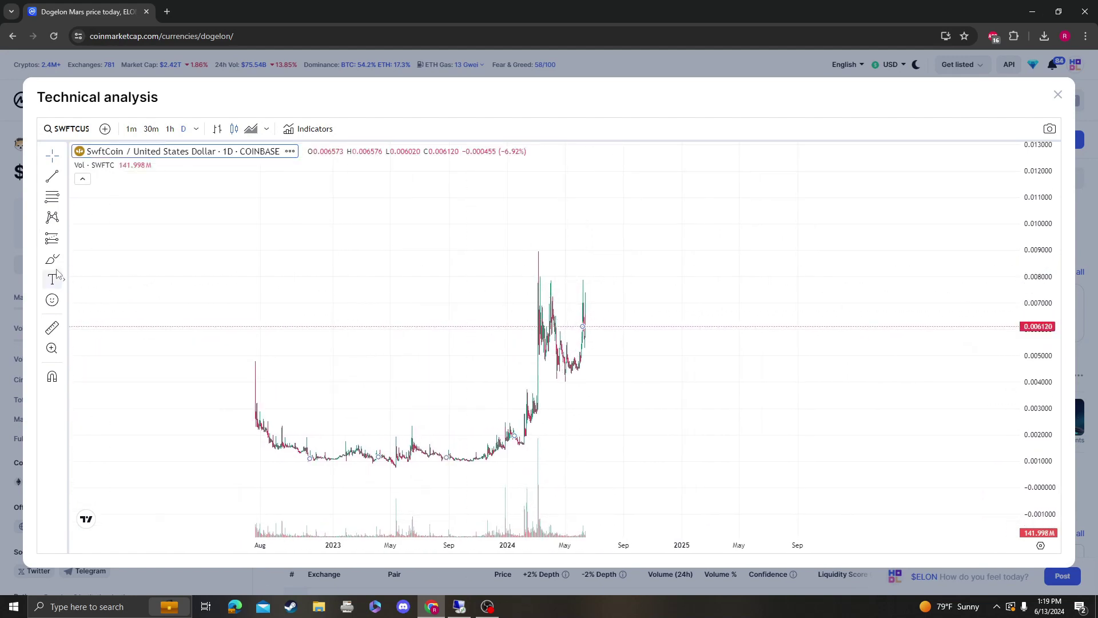
click(156, 348)
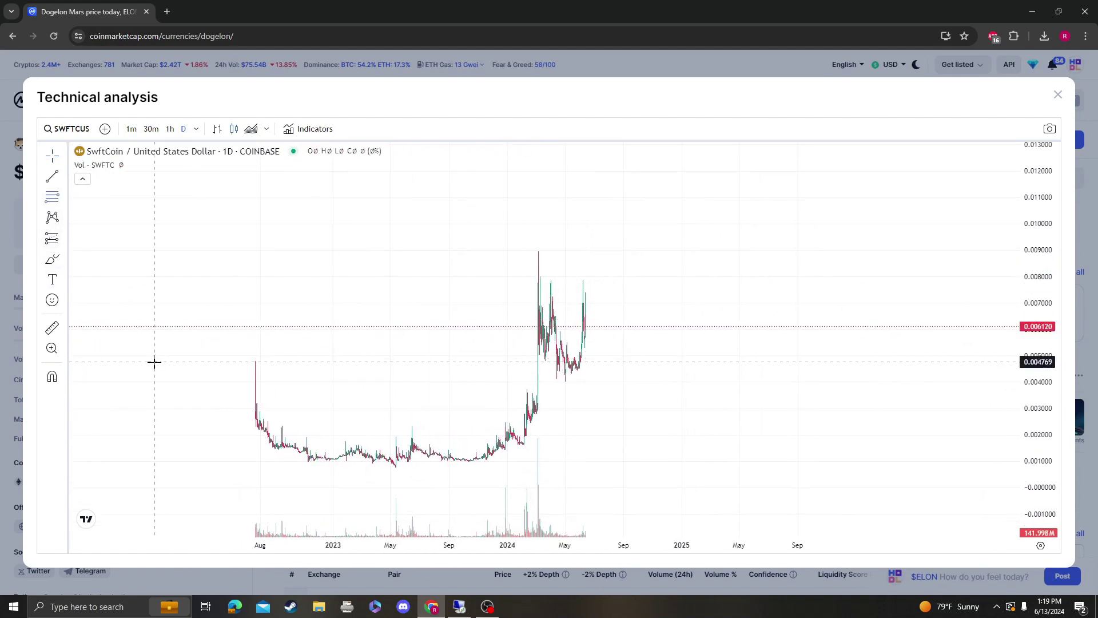
click(811, 467)
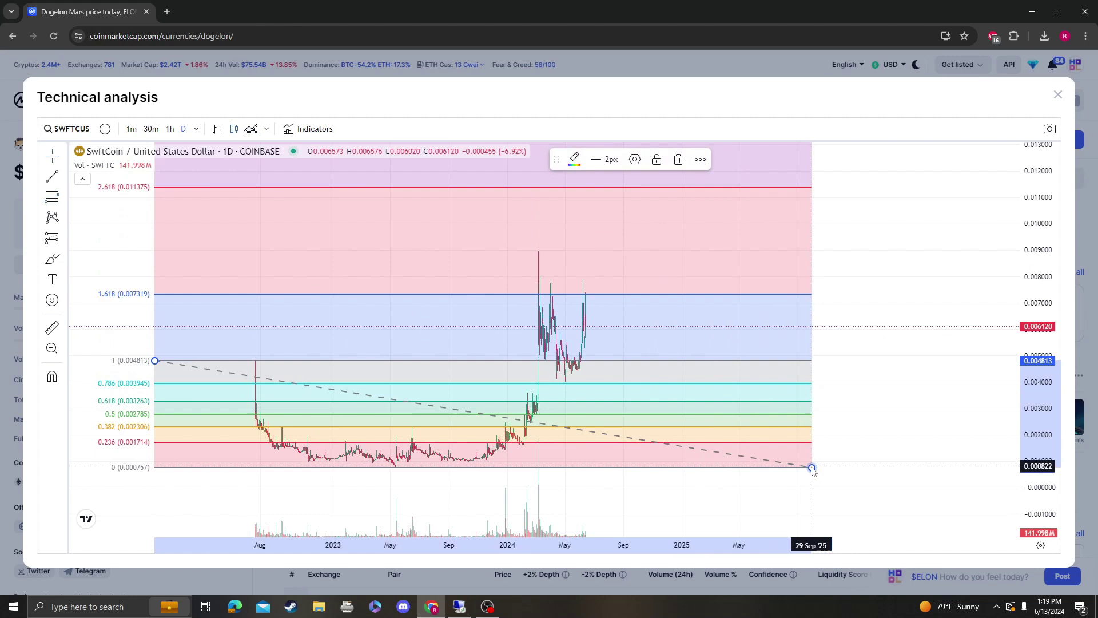
mouse_move(876, 272)
mouse_down()
mouse_move(912, 381)
mouse_move(900, 297)
mouse_move(907, 311)
mouse_move(882, 303)
mouse_up()
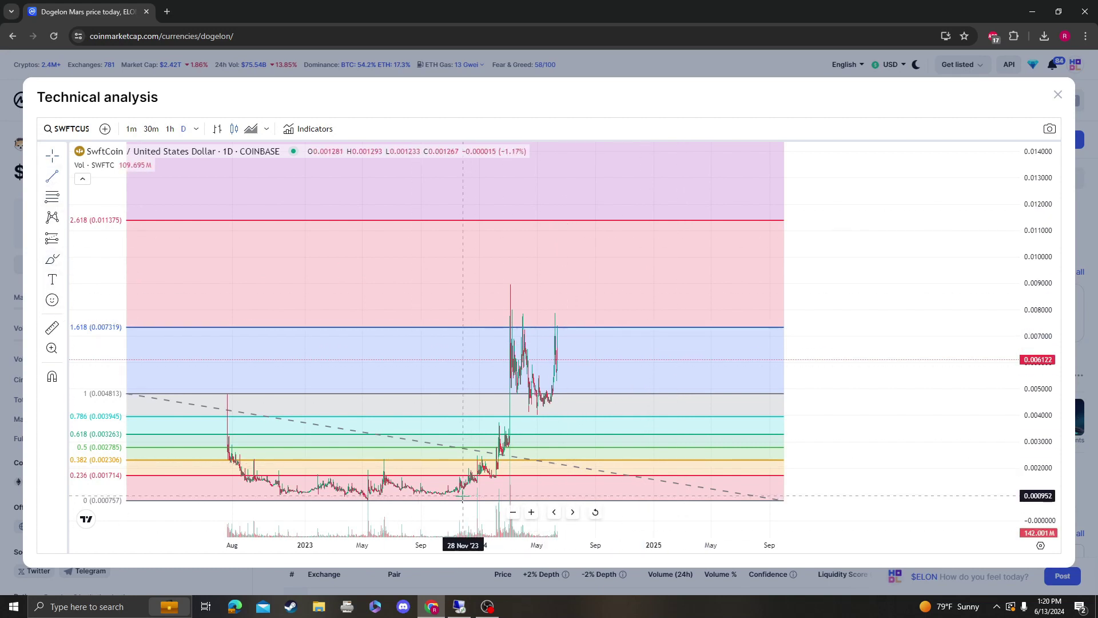
- Brush a rising curve from the late-2023 low to about 0.0115 in late 2025, and circle the 0.004813 level label
click(52, 259)
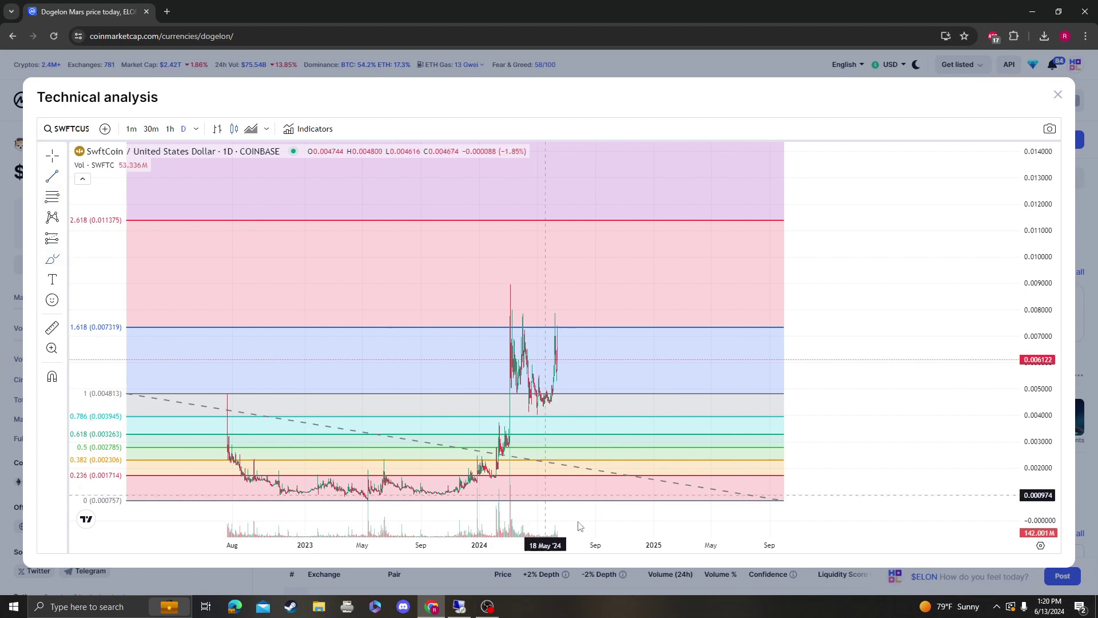
mouse_move(452, 496)
mouse_down()
mouse_move(504, 466)
mouse_move(795, 217)
mouse_up()
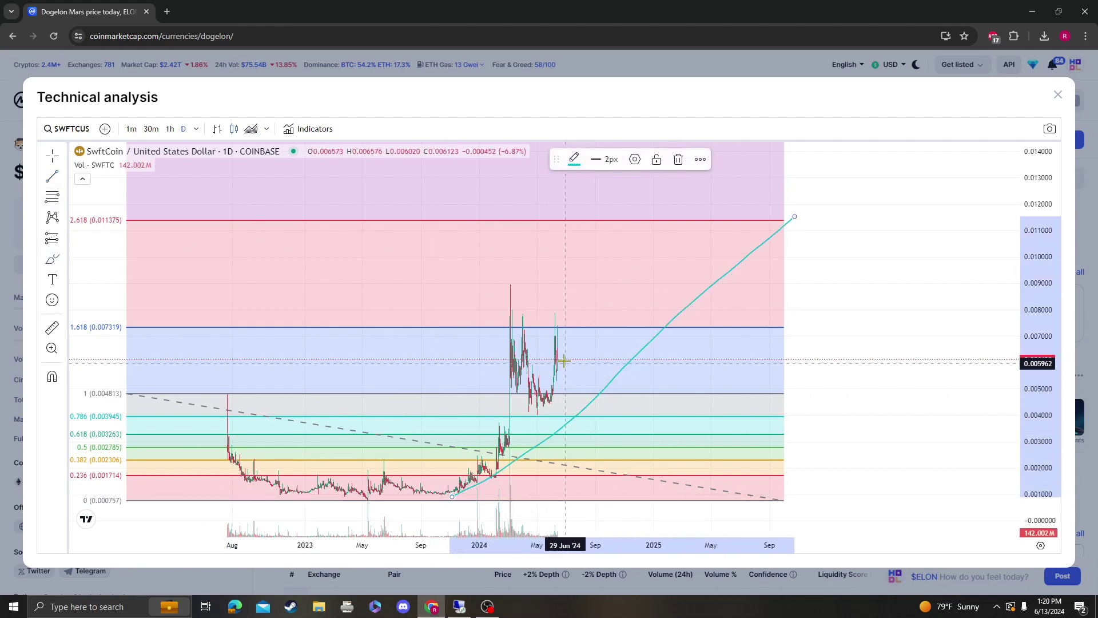
mouse_move(559, 354)
mouse_down()
mouse_move(574, 369)
mouse_move(595, 357)
mouse_move(659, 217)
mouse_up()
key(Delete)
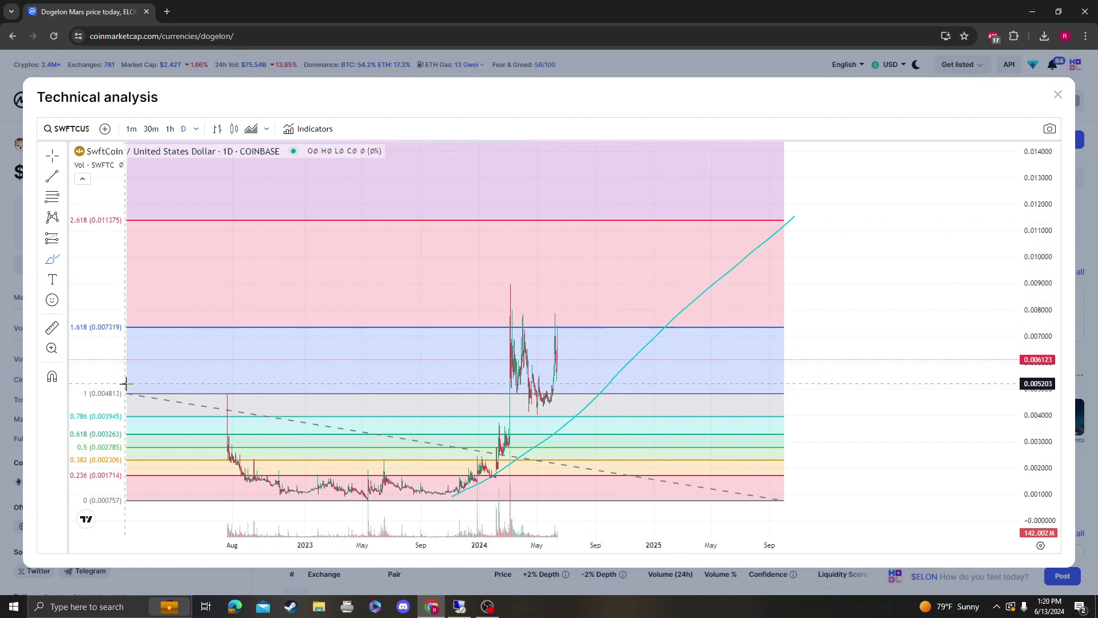
drag(126, 379, 80, 385)
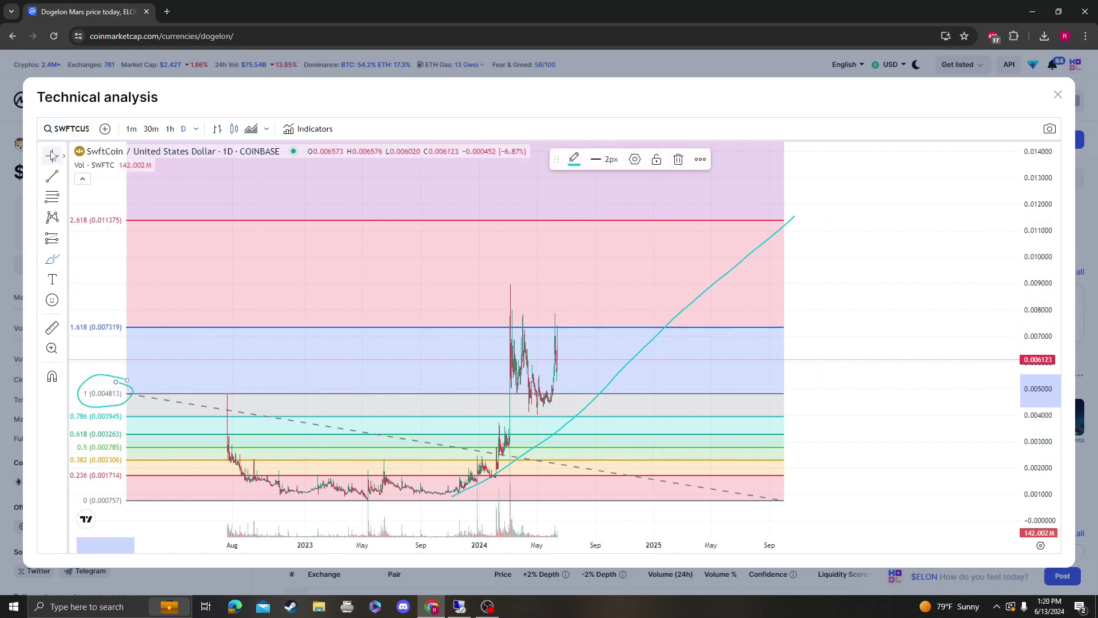
- Replace the Fibonacci retracement with one from about 0.001581 in May 2023 up to about 0.008955
key(Delete)
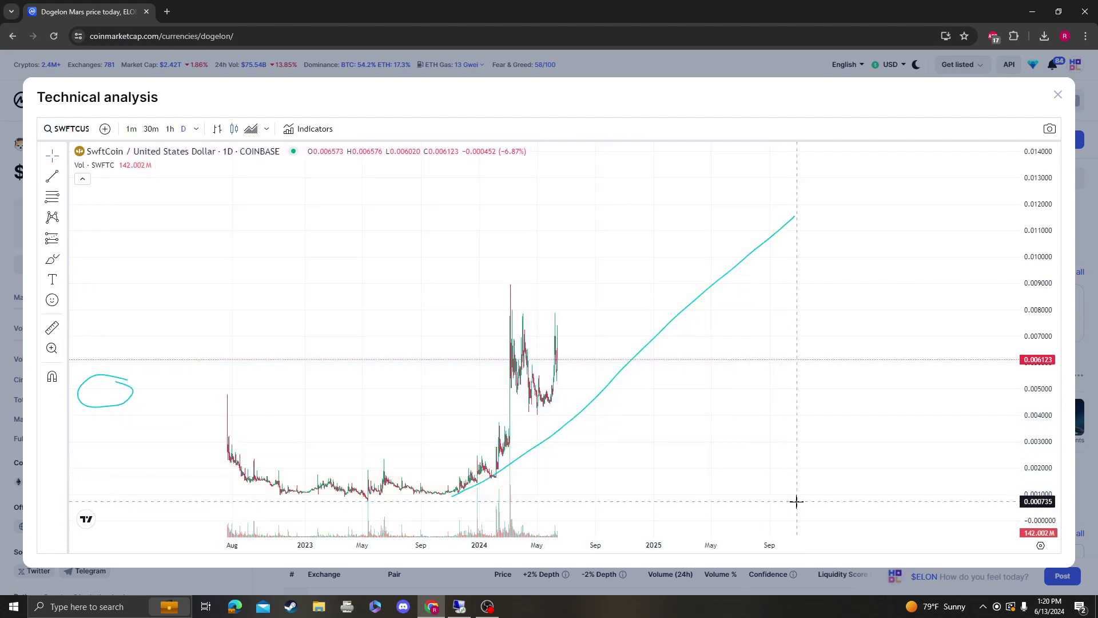
click(370, 479)
click(781, 284)
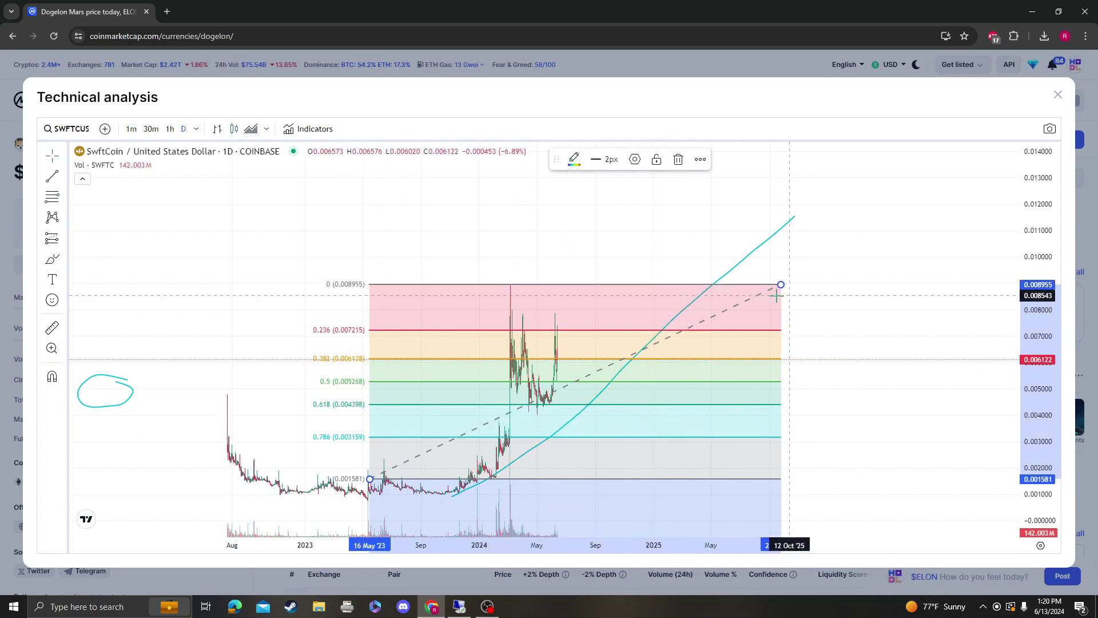
- Delete the current Fibonacci retracement and draw a new one from about 0.000779 up to the 2024 peak at about 0.008977
click(781, 280)
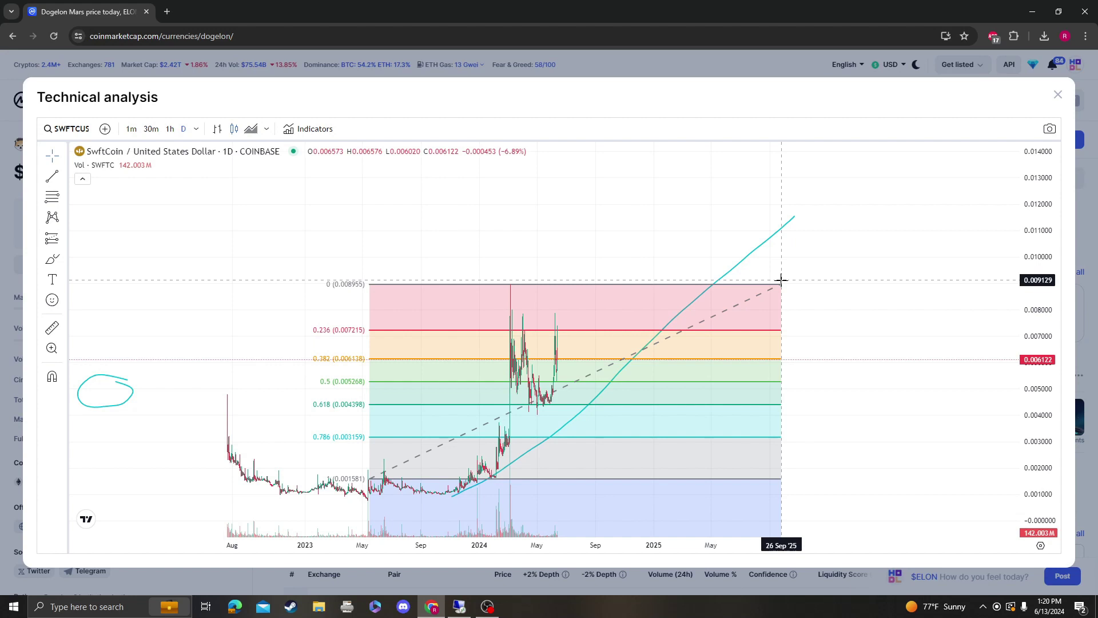
click(779, 285)
key(Delete)
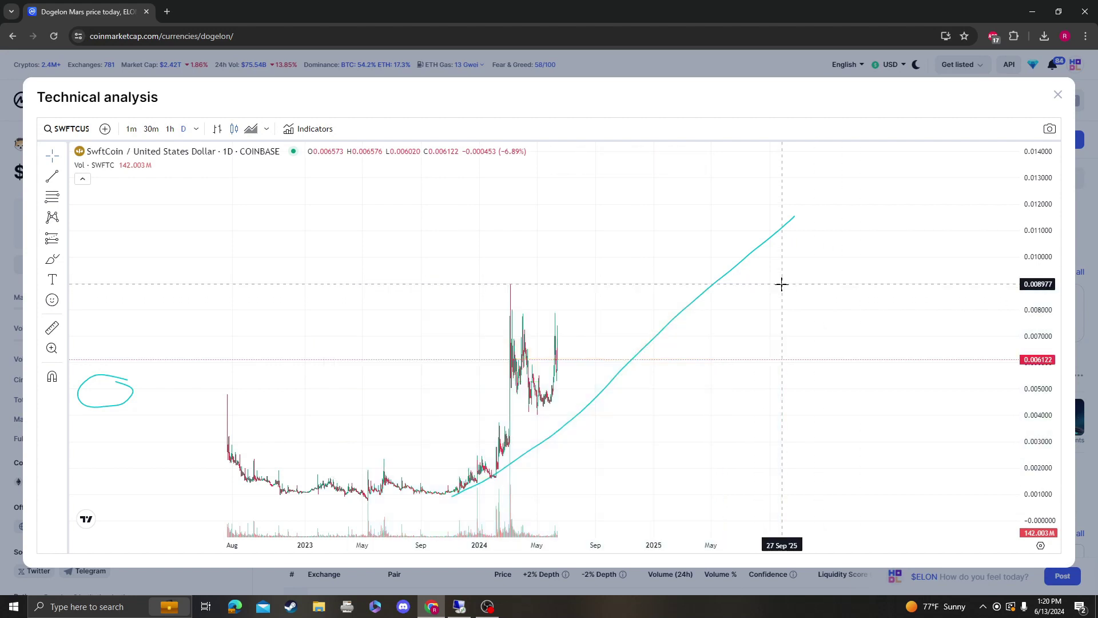
click(274, 500)
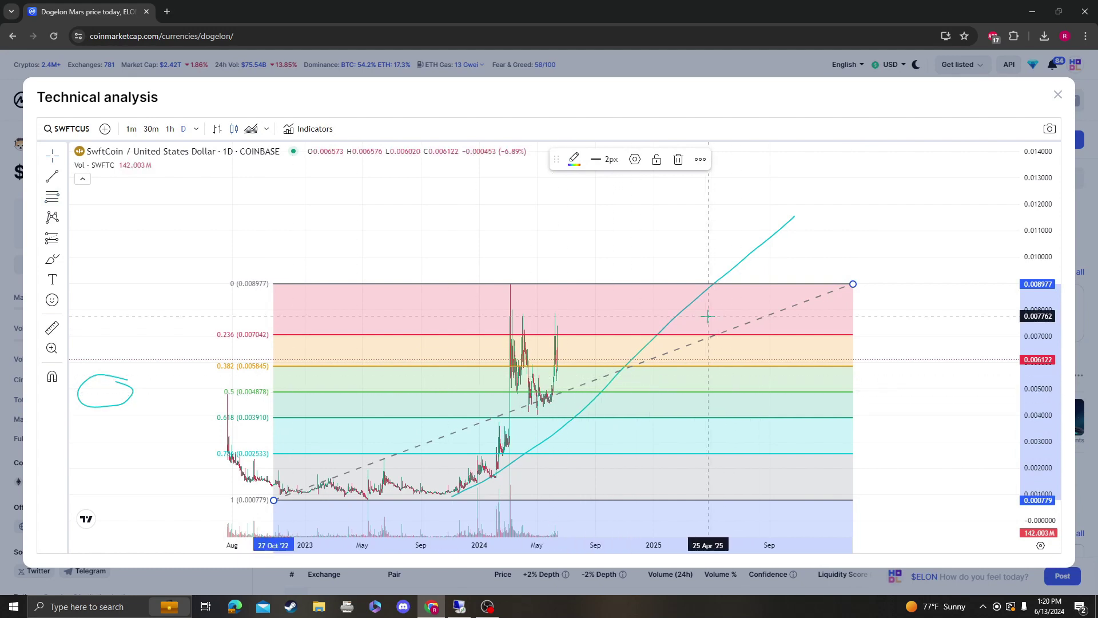
- Add the Relative Strength Index and Stochastic RSI indicators to the SwftCoin chart
click(320, 132)
text(rsi)
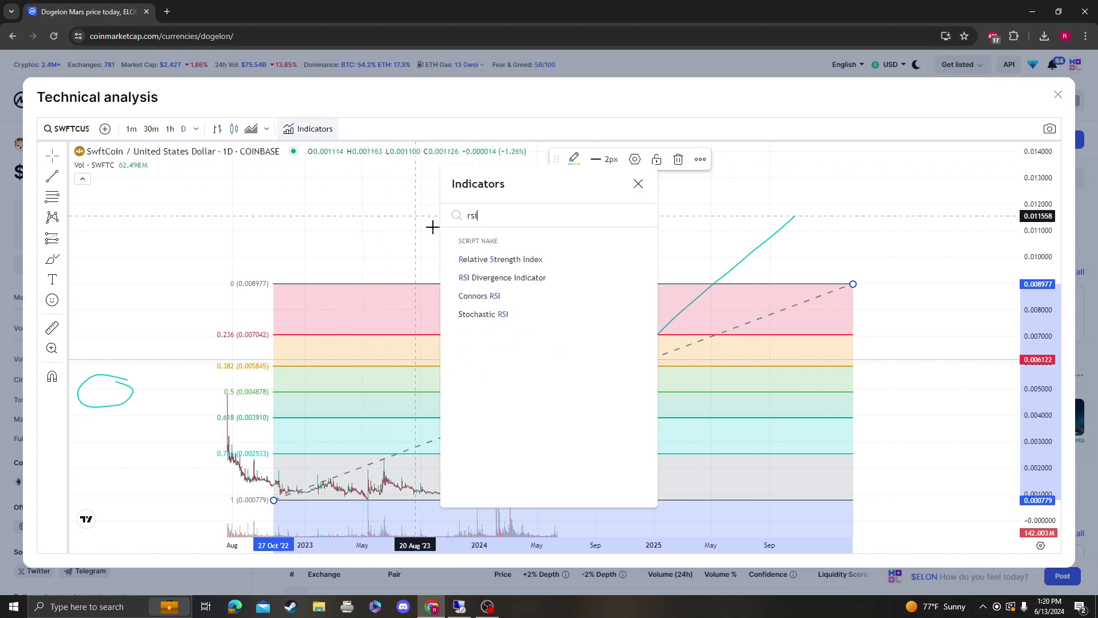
click(538, 261)
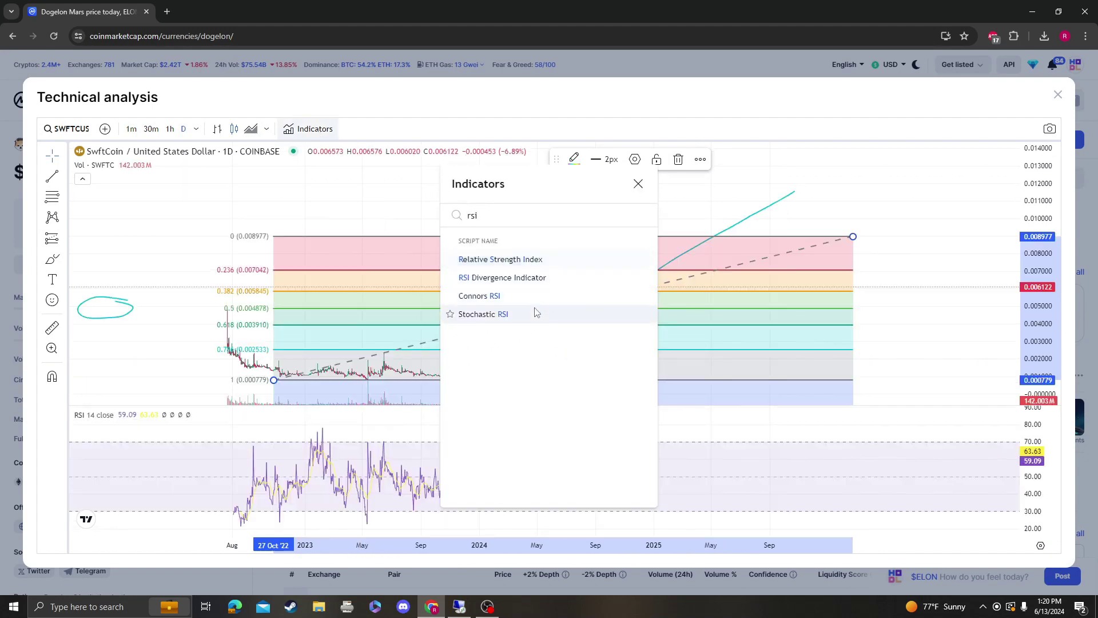
click(535, 313)
key(Escape)
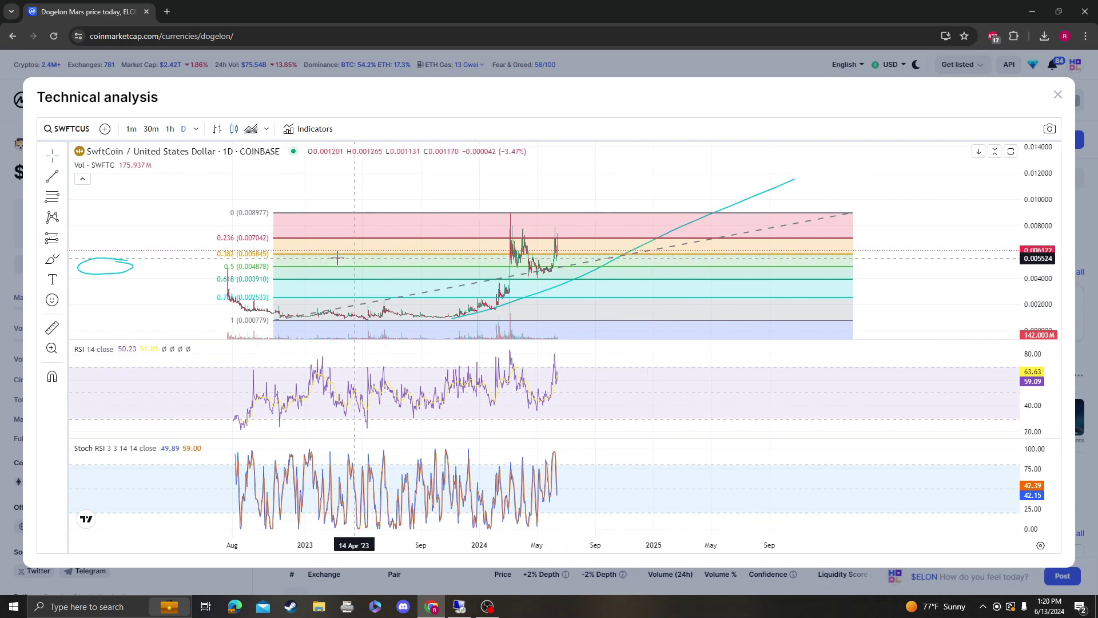
- Brush a projected dip from the latest price to the 0.5 Fibonacci level and a rebound to about 0.0081 in September 2024
drag(585, 162, 519, 125)
drag(869, 167, 853, 189)
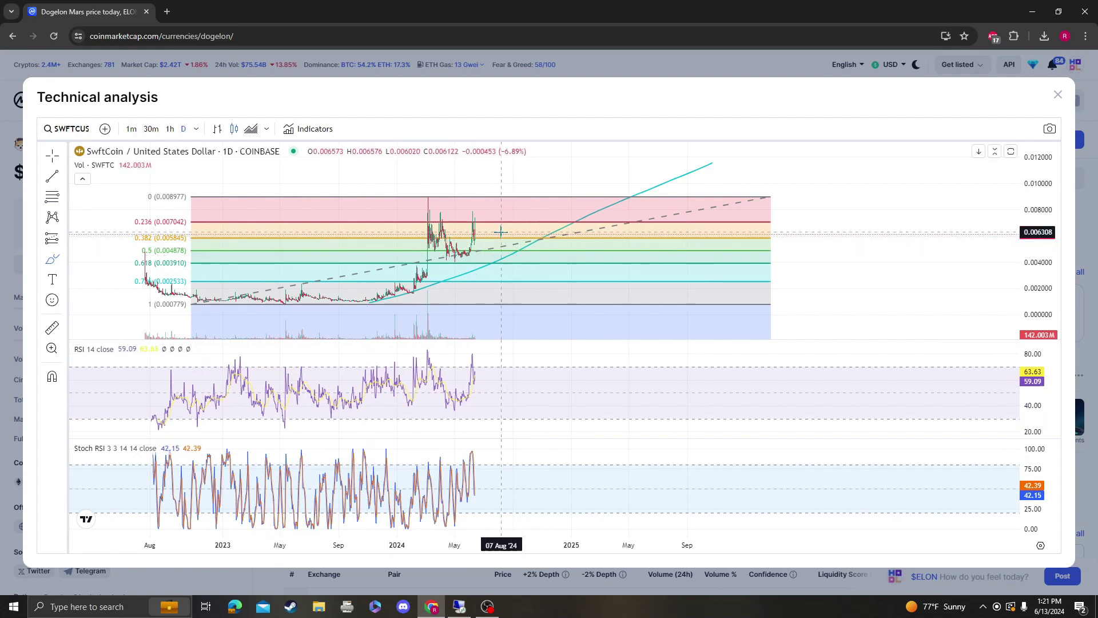
click(475, 231)
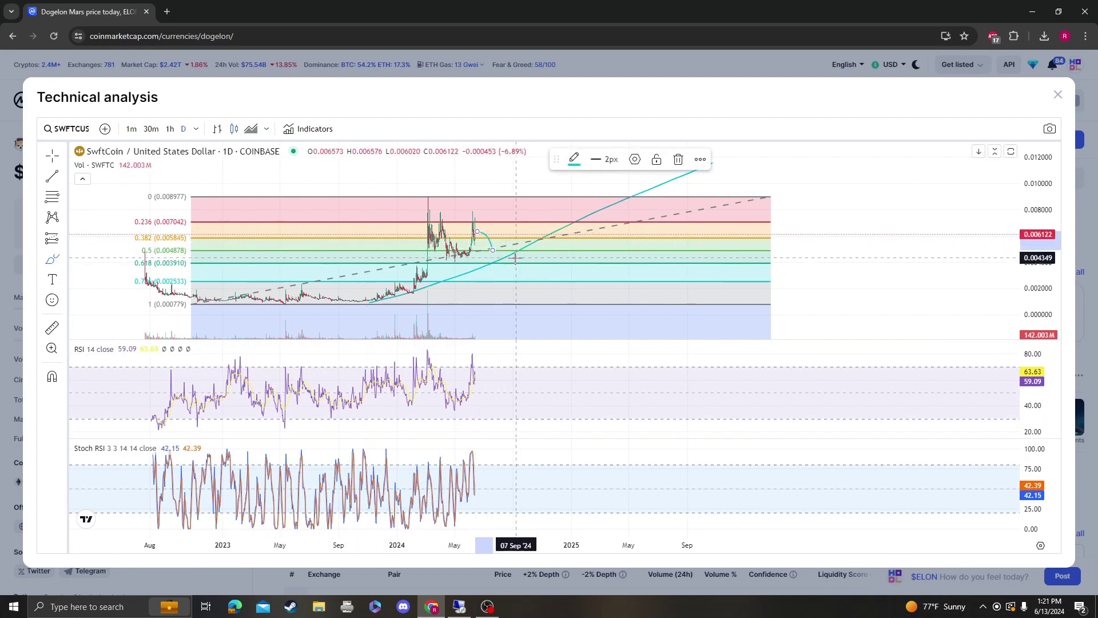
drag(497, 238, 516, 208)
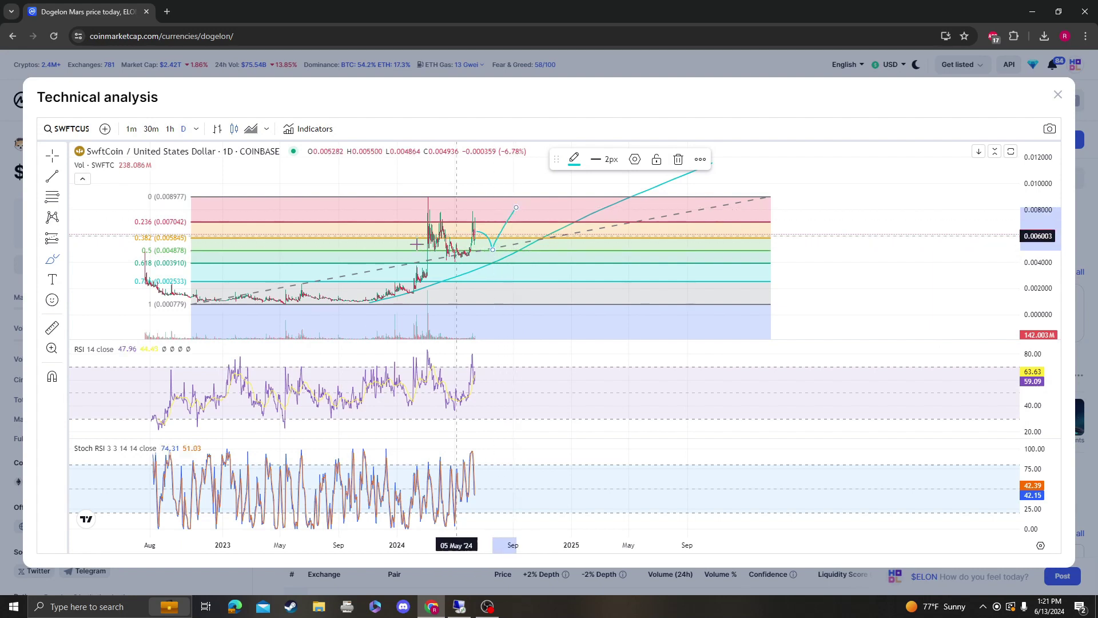
- Brush a rising support curve from the late-2023 low to about 0.0097 in January 2025, and circle the 0 (0.008977) level label
mouse_move(385, 301)
mouse_down()
mouse_move(465, 271)
mouse_move(581, 187)
mouse_up()
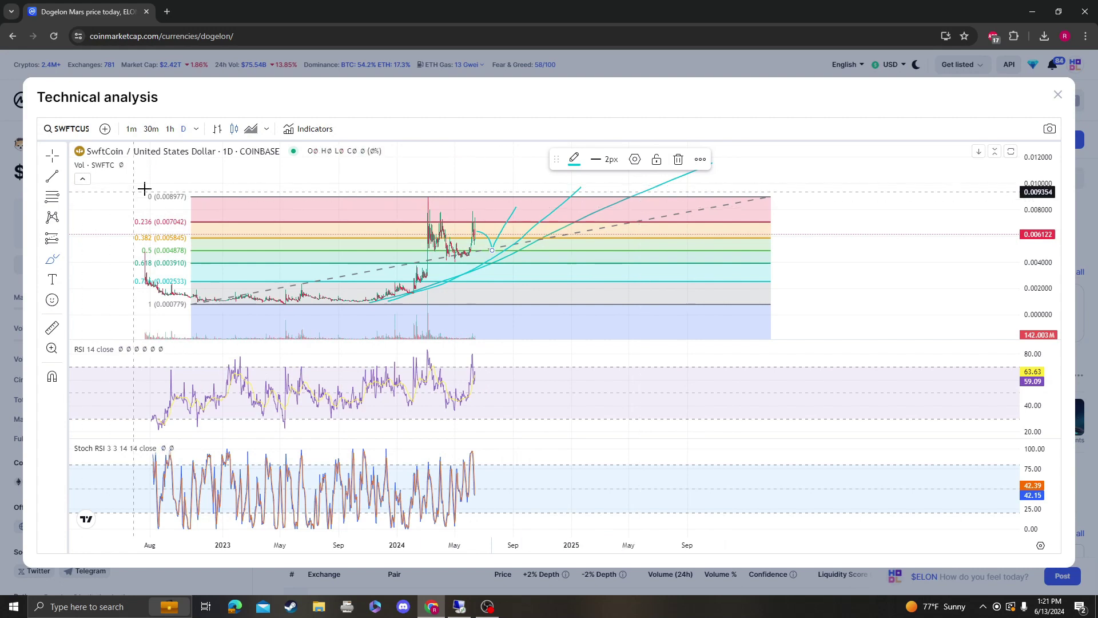
mouse_move(188, 187)
mouse_down()
mouse_move(156, 196)
mouse_move(191, 189)
mouse_move(170, 188)
mouse_up()
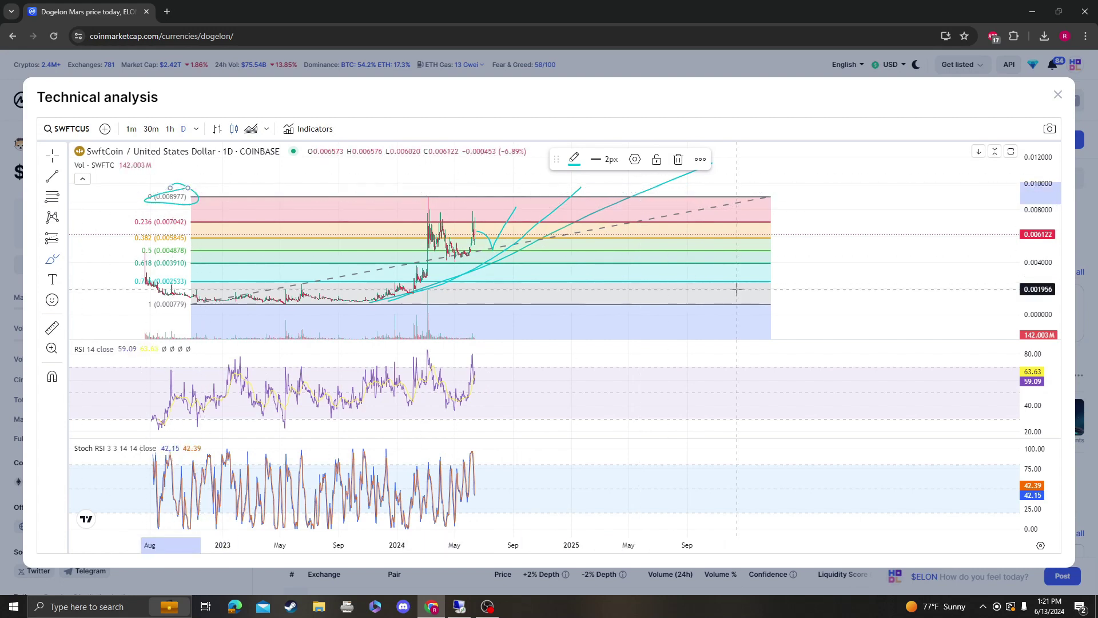
- Brush a falling resistance line, a nearly flat support line near 0.0042, and a zigzag between them that breaks out upward in January 2025
drag(410, 178, 605, 236)
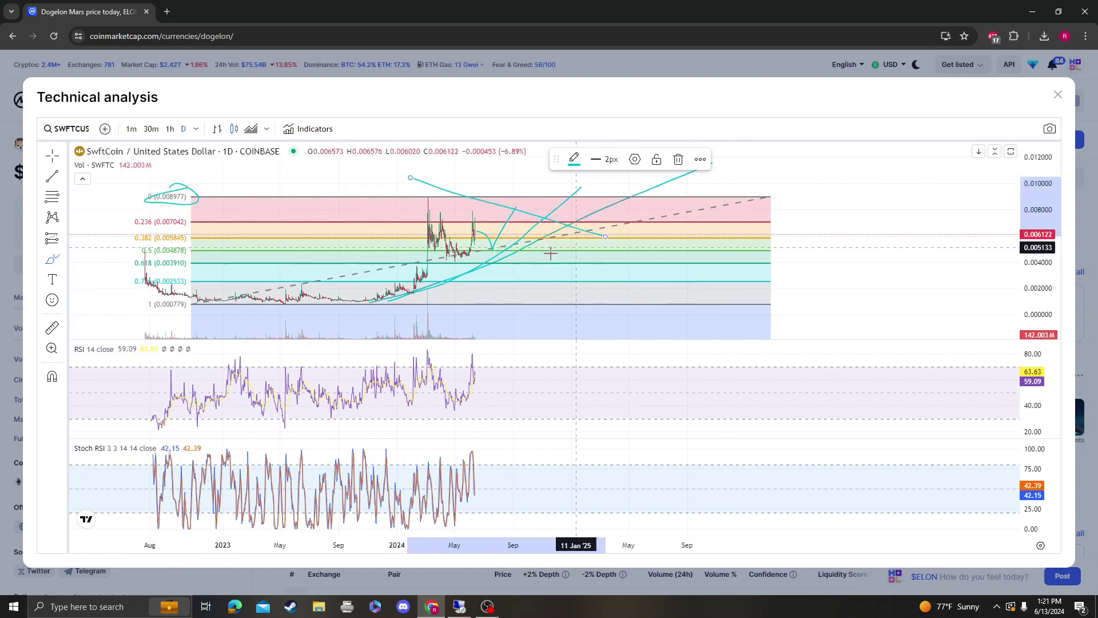
drag(386, 259, 613, 252)
mouse_move(493, 244)
mouse_down()
mouse_move(503, 228)
mouse_move(548, 228)
mouse_move(577, 151)
mouse_up()
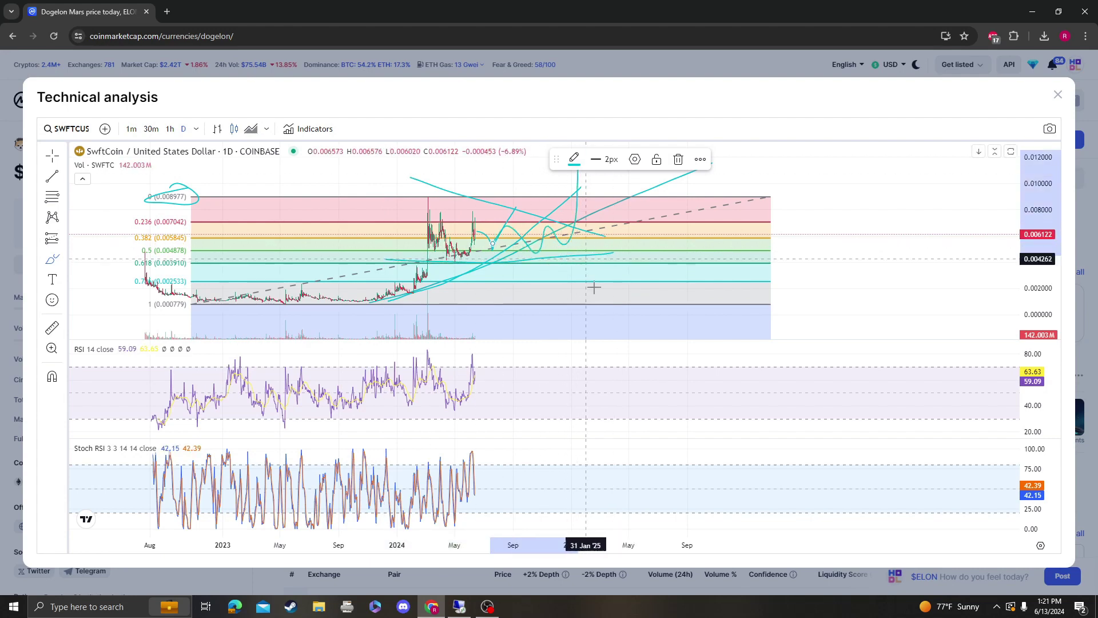
- Close the technical analysis chart and open the SwftCoin page from the recent searches
click(1058, 96)
click(973, 100)
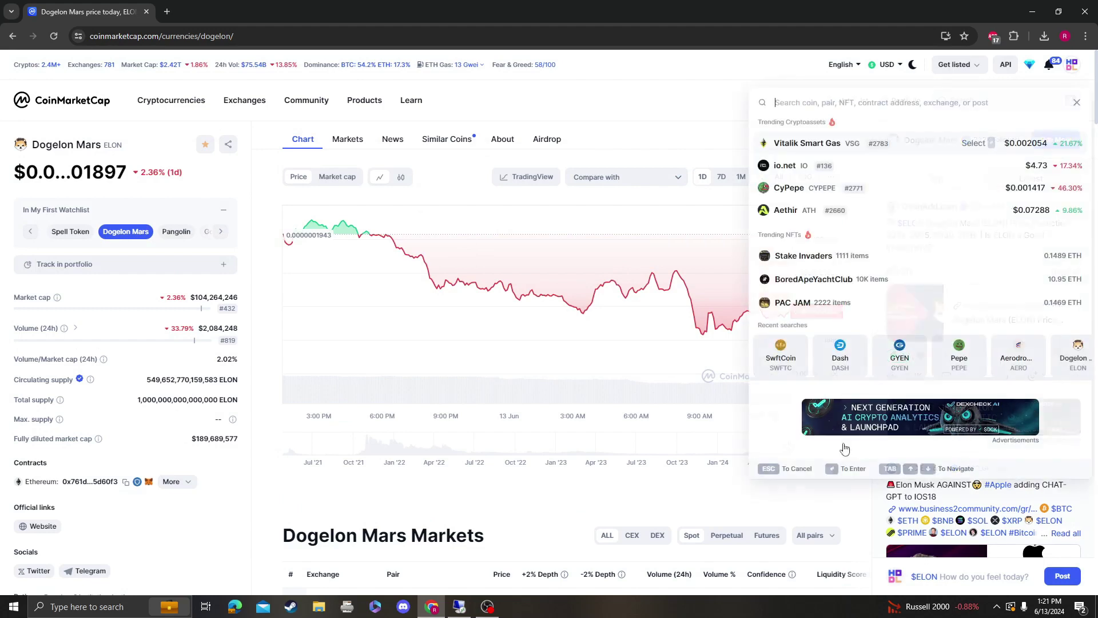
click(785, 349)
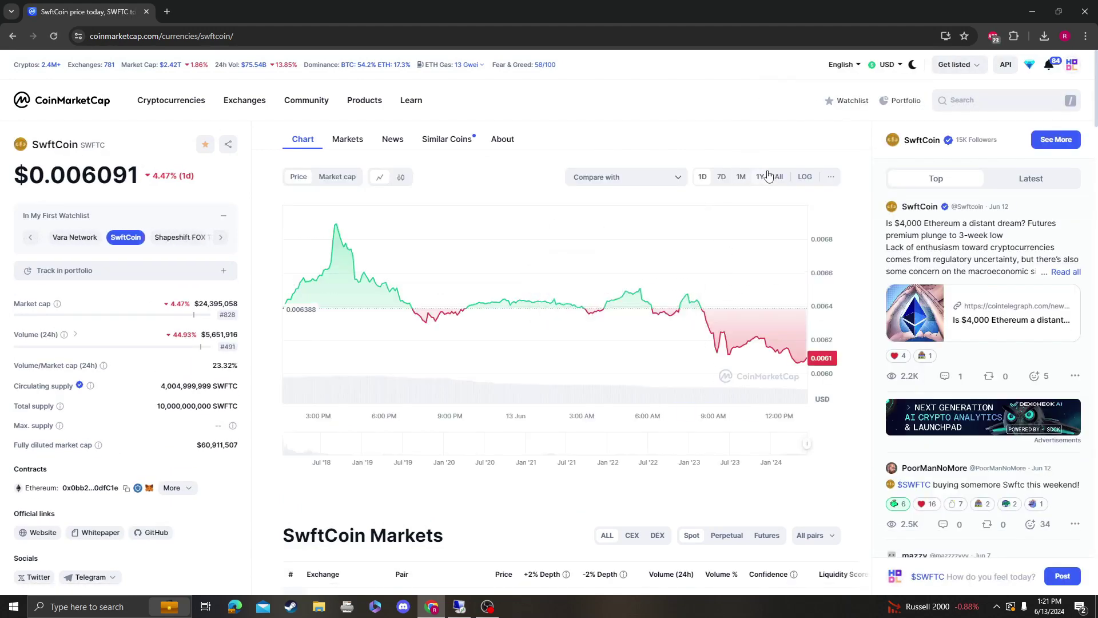
- Examine SwftCoin's one-year price chart and current price, and its all-time price chart on a logarithmic scale
click(765, 175)
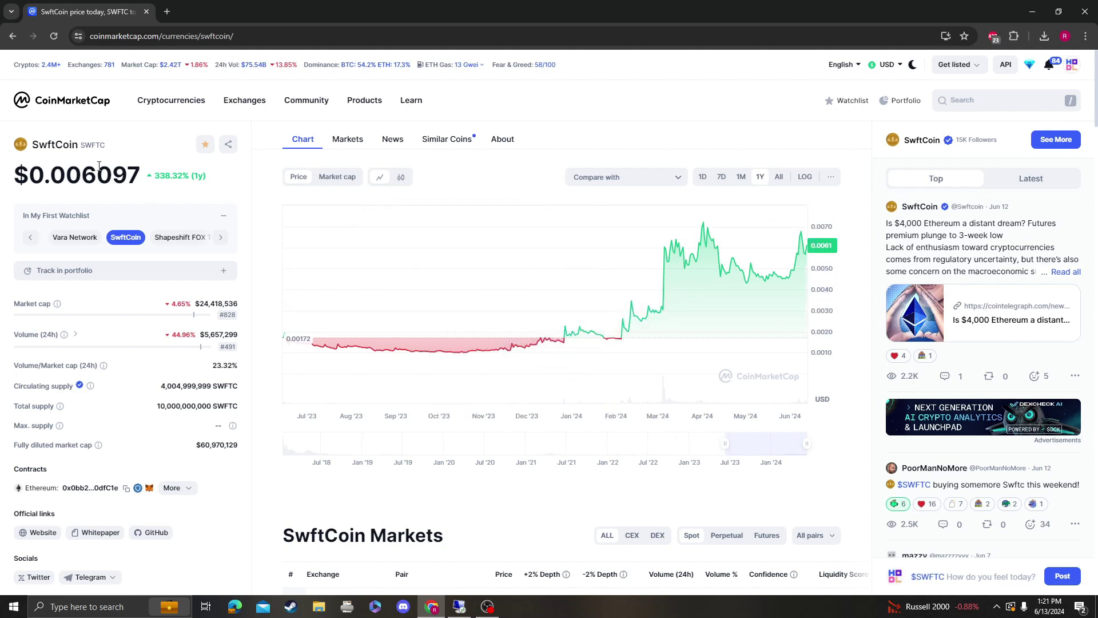
drag(81, 174, 109, 172)
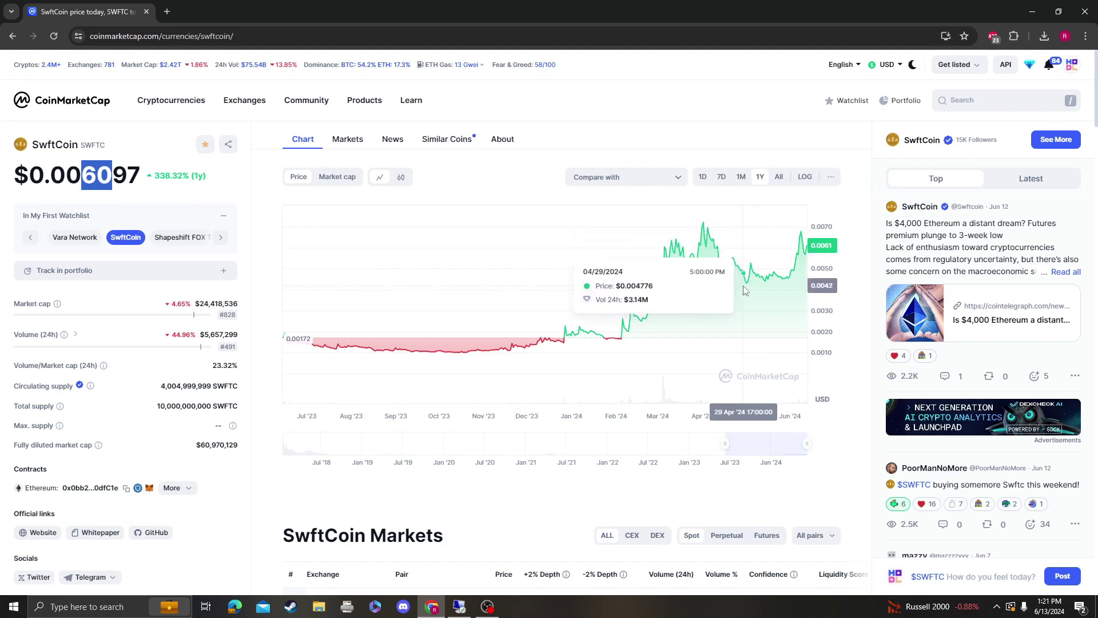
click(779, 176)
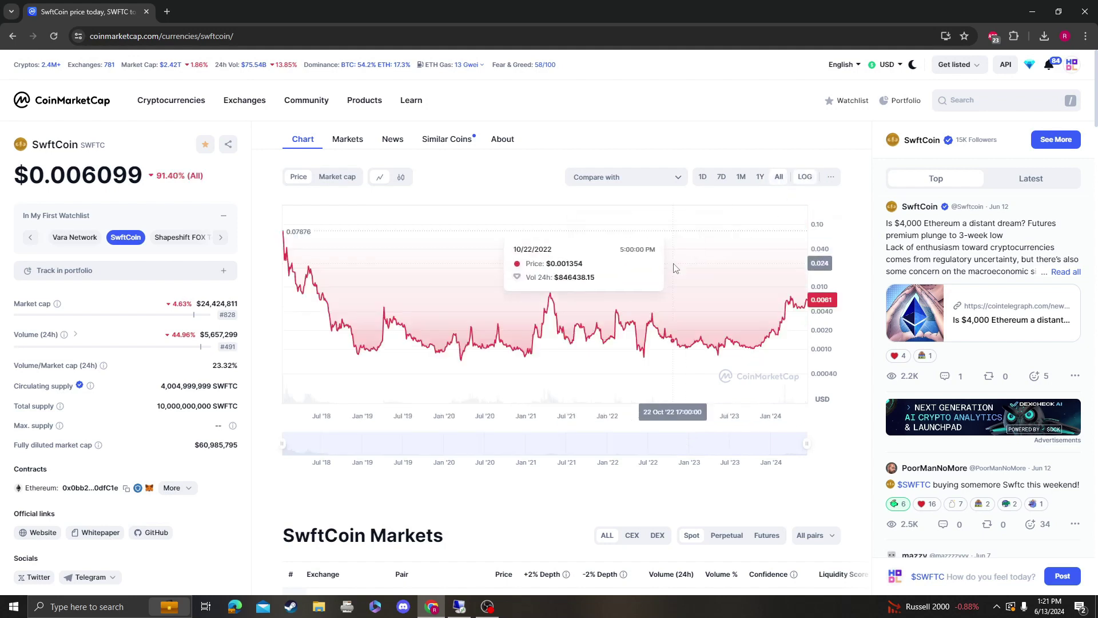